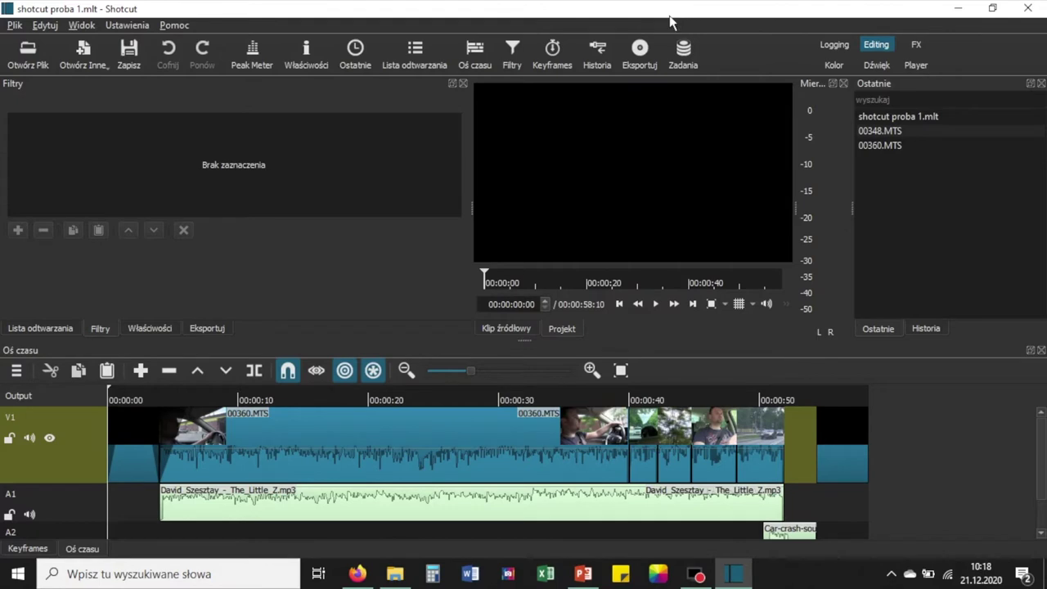
- Open the export settings, browse the list of presets and choose the H.264 High Profile preset
click(638, 49)
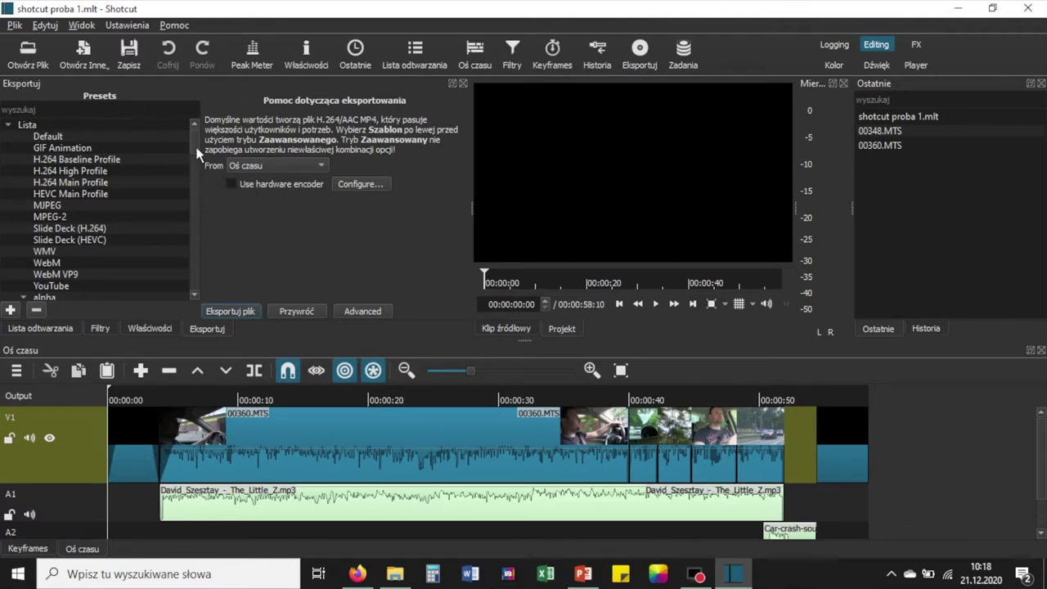
mouse_move(196, 147)
mouse_down()
mouse_move(196, 237)
mouse_move(193, 143)
mouse_up()
drag(193, 143, 200, 189)
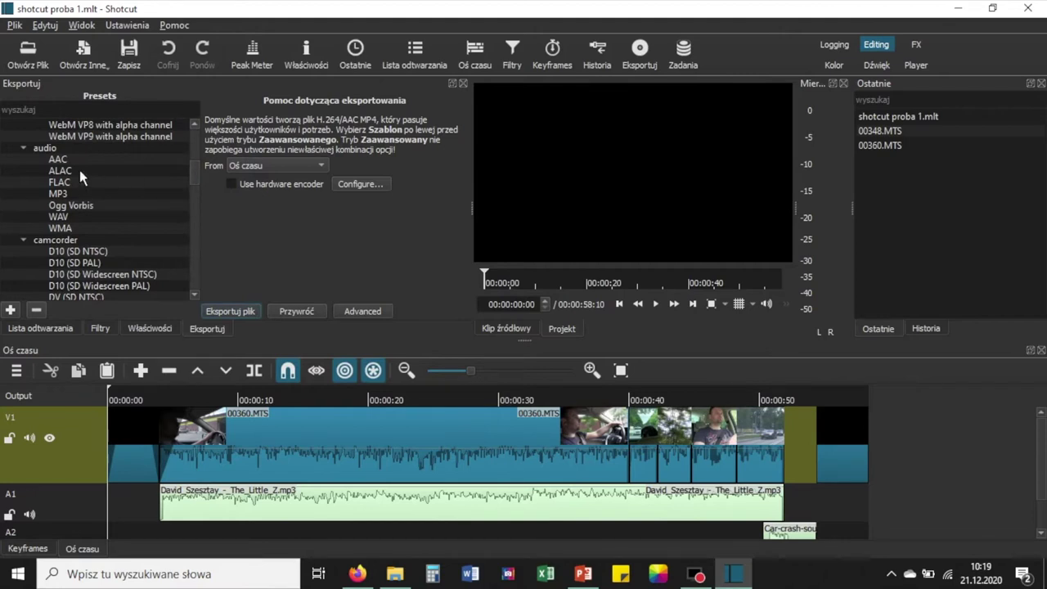
drag(191, 168, 193, 212)
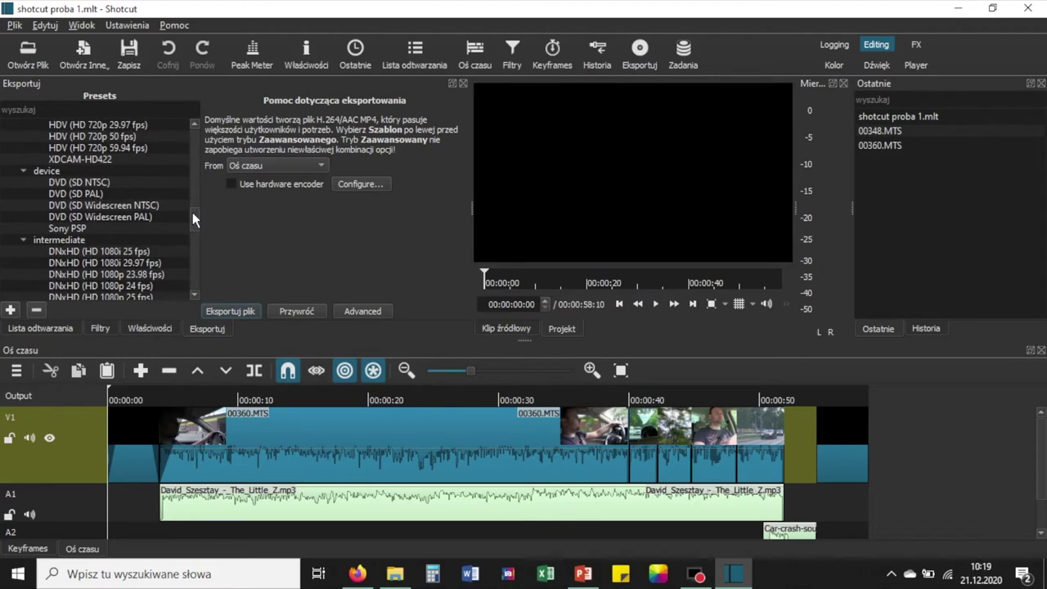
drag(193, 212, 191, 277)
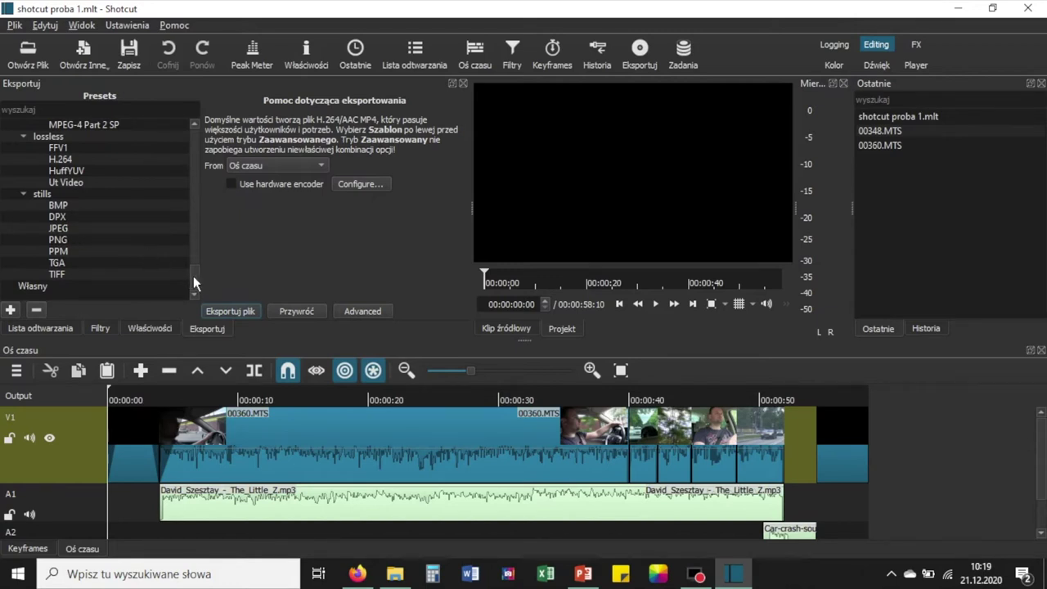
drag(193, 276, 196, 147)
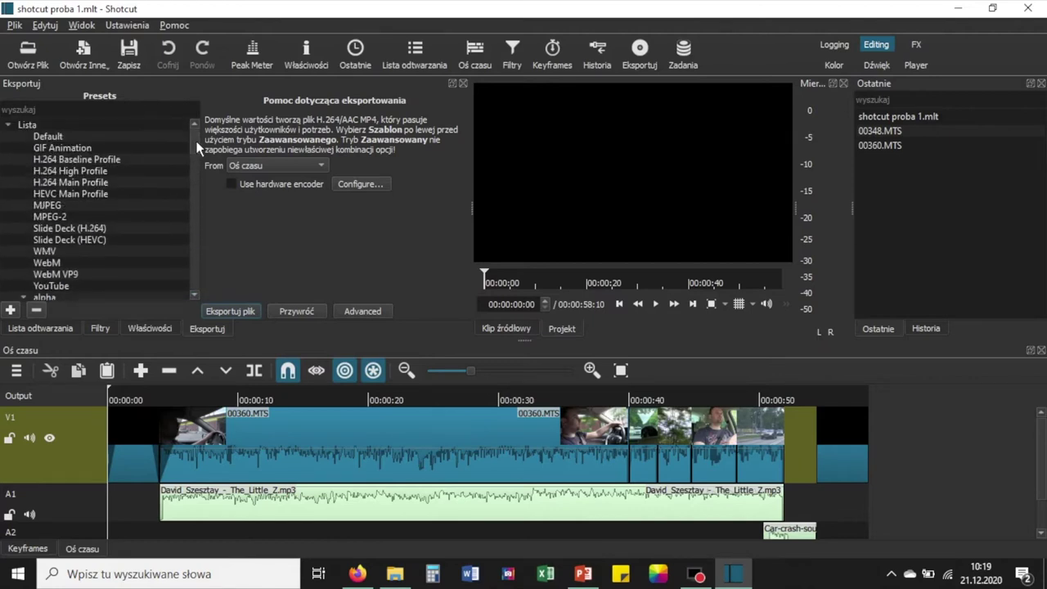
click(85, 171)
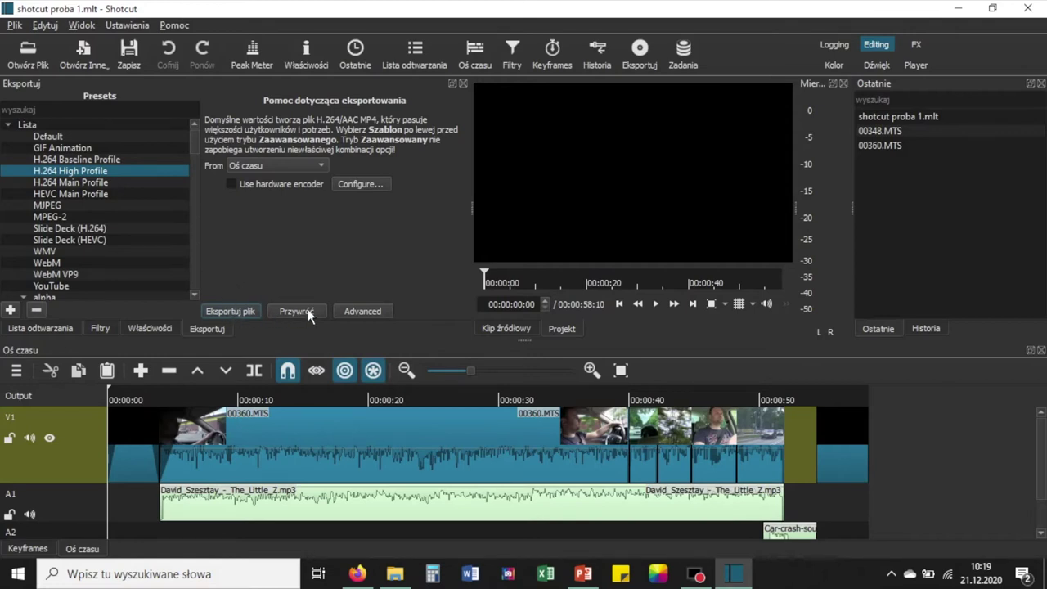
- Show the advanced export options and examine the video settings, from resolution and frame rate to deinterlacing and interpolation
click(362, 311)
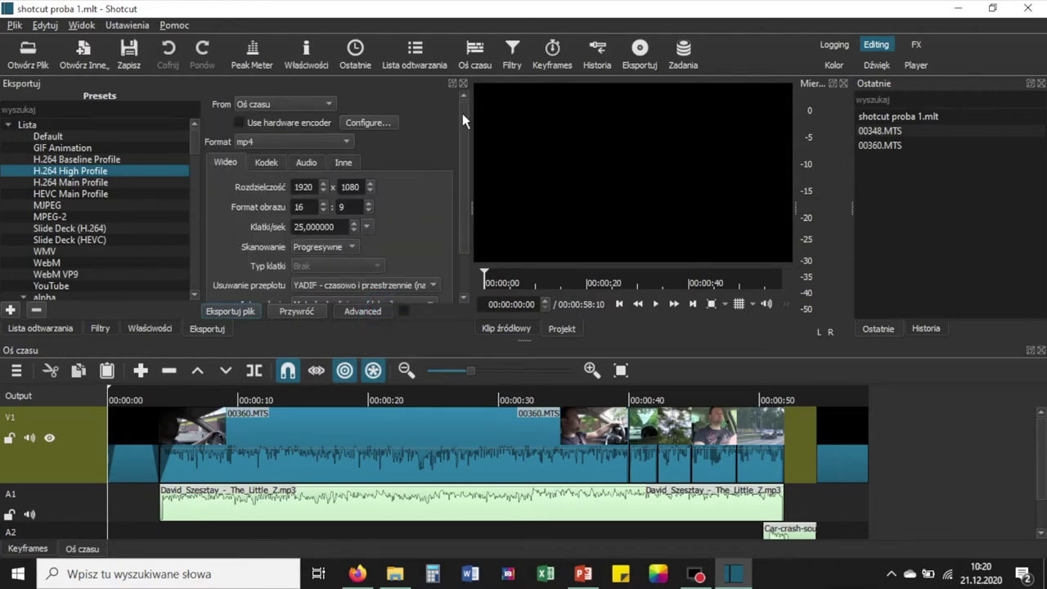
mouse_move(462, 113)
mouse_down()
mouse_move(461, 145)
mouse_move(462, 96)
mouse_up()
drag(462, 157, 462, 170)
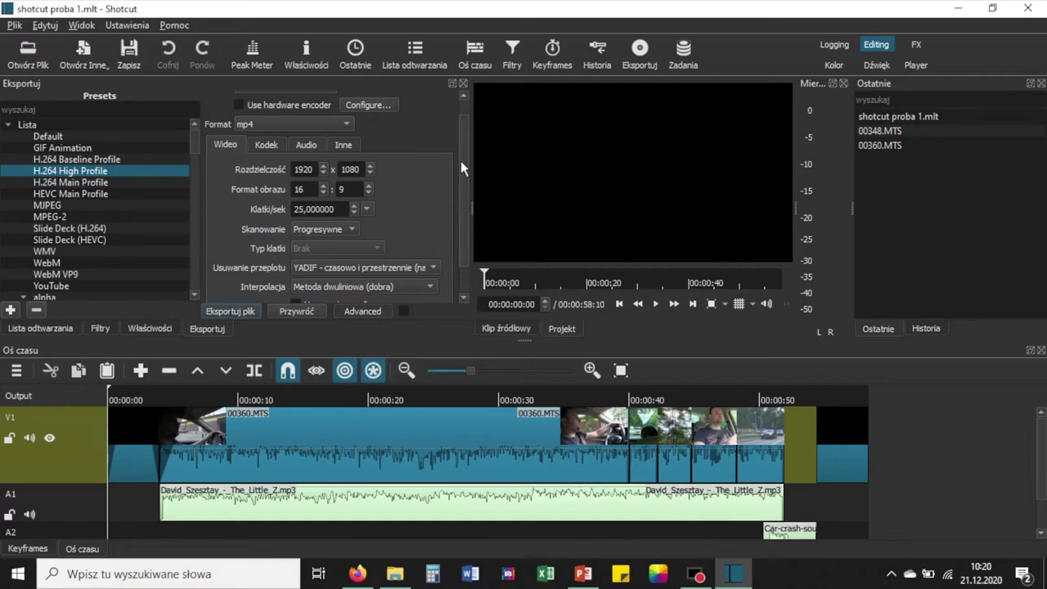
drag(461, 161, 461, 190)
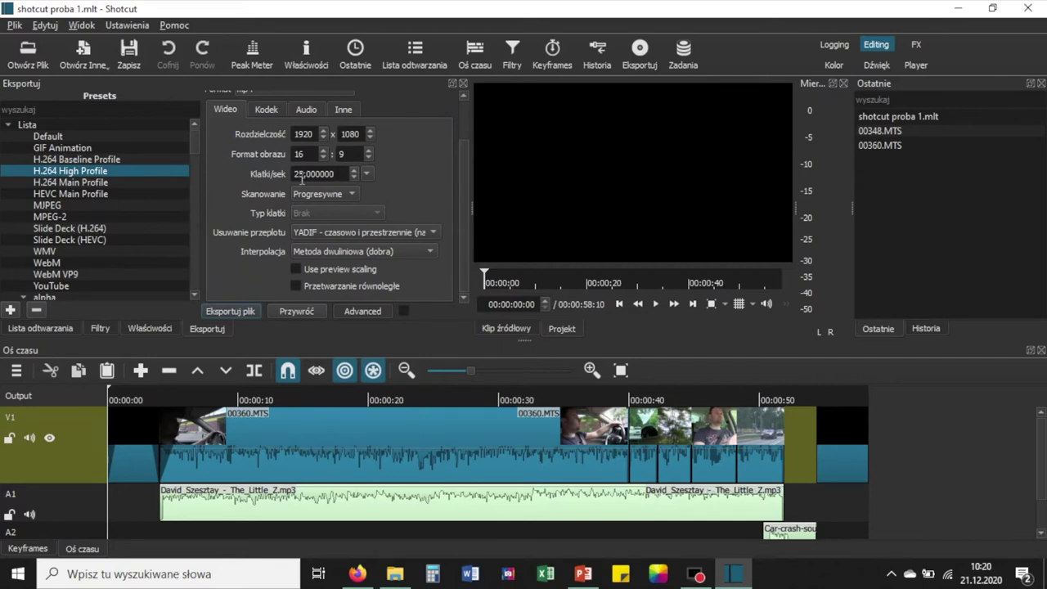
click(463, 194)
mouse_move(462, 210)
mouse_down()
mouse_move(463, 161)
mouse_move(463, 226)
mouse_up()
scroll(463, 228, up, 3)
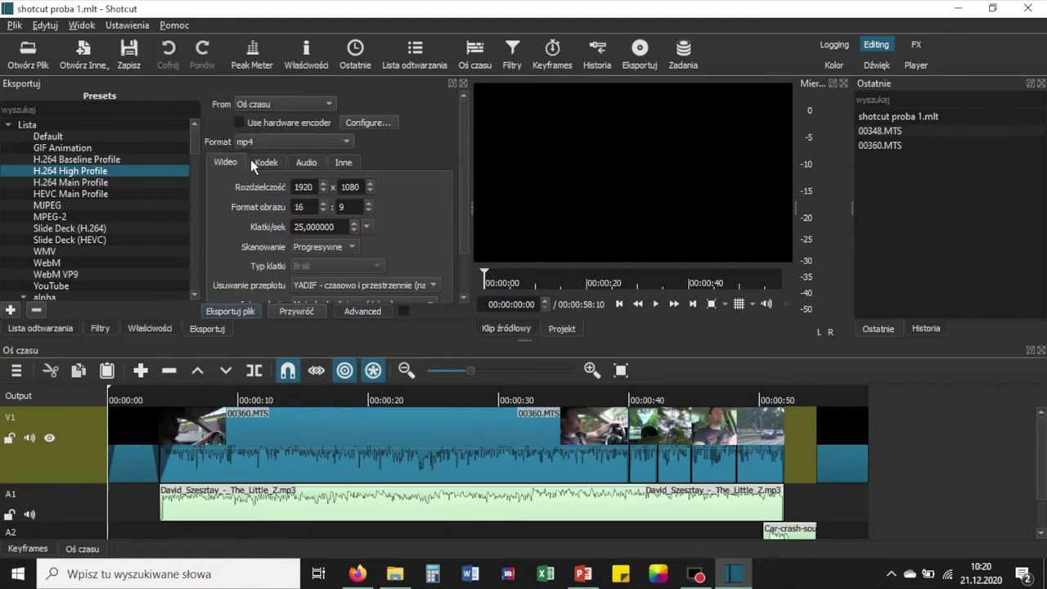
- Examine the export's codec options, including the available video codecs, and its audio settings, and return to the video settings
click(274, 157)
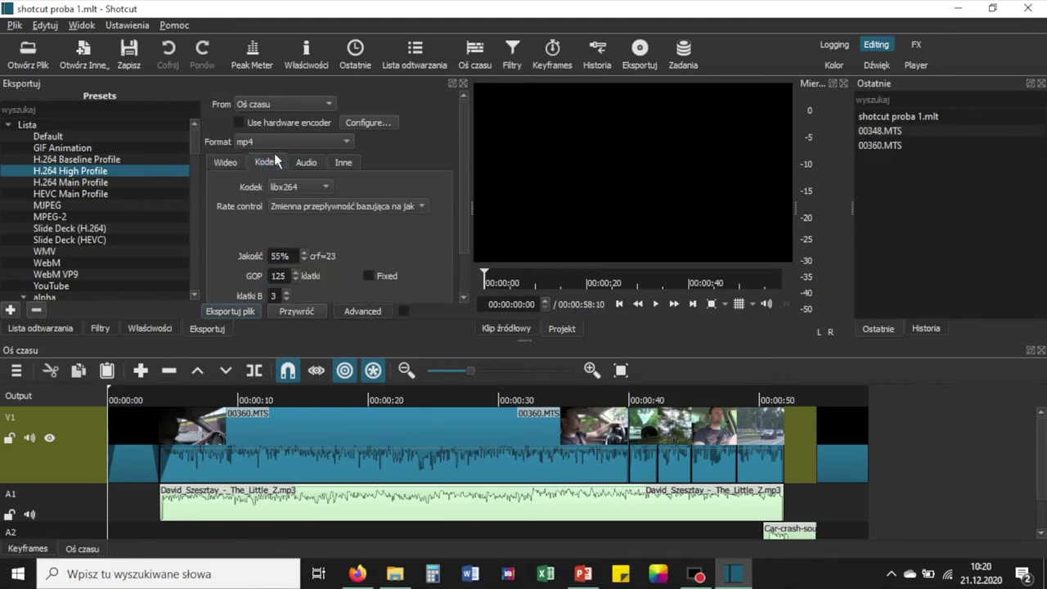
click(323, 189)
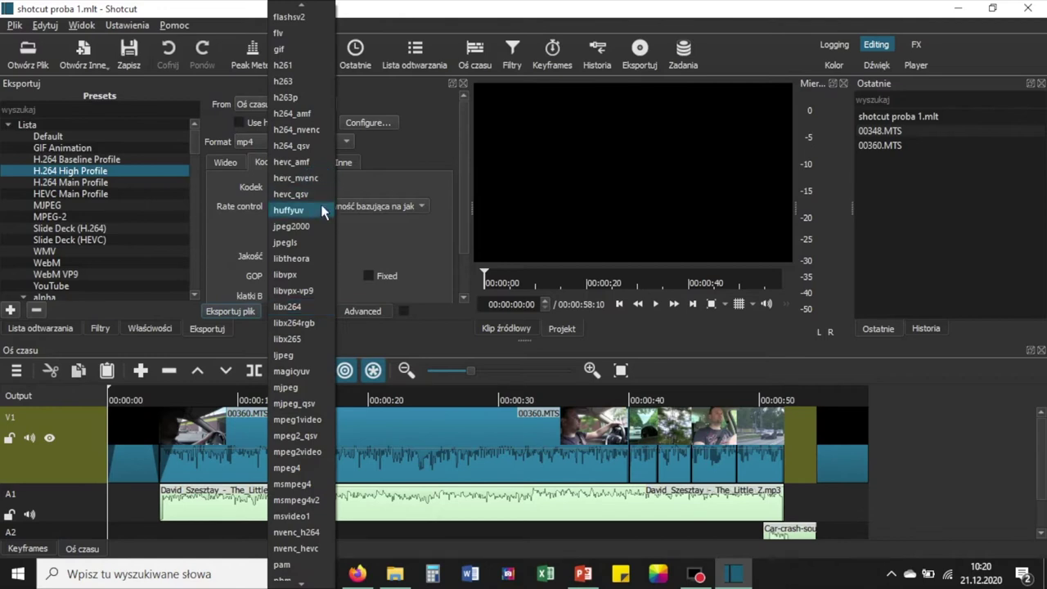
click(437, 122)
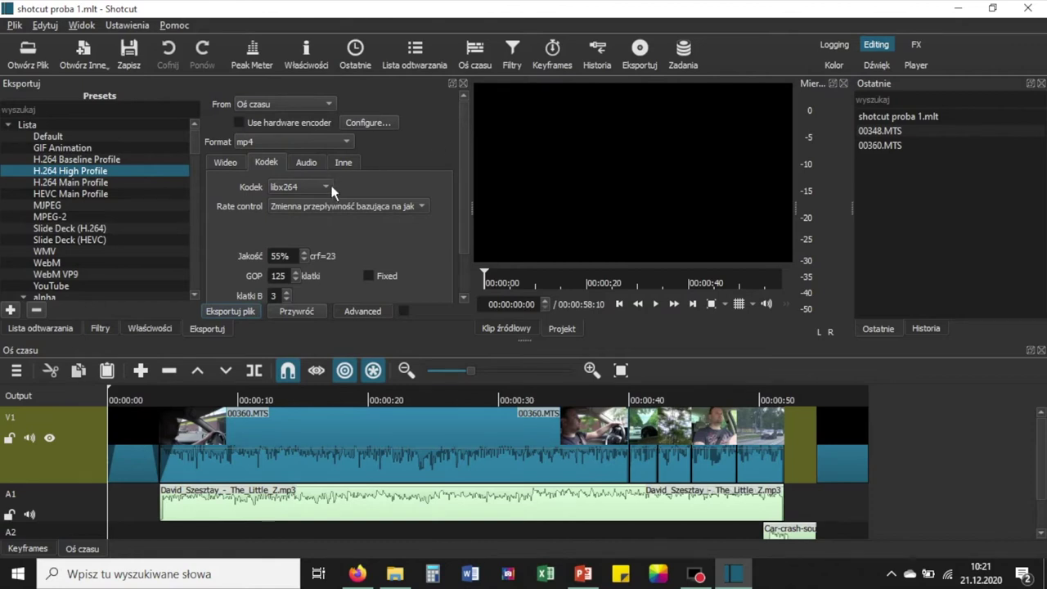
mouse_move(464, 146)
mouse_down()
mouse_move(456, 226)
mouse_move(455, 138)
mouse_up()
click(306, 163)
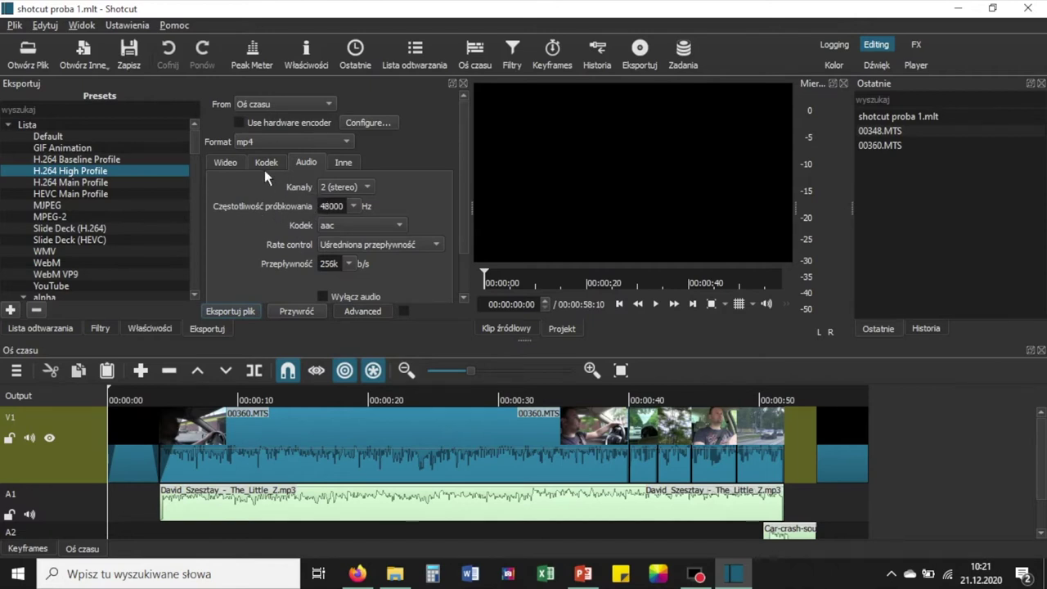
click(237, 162)
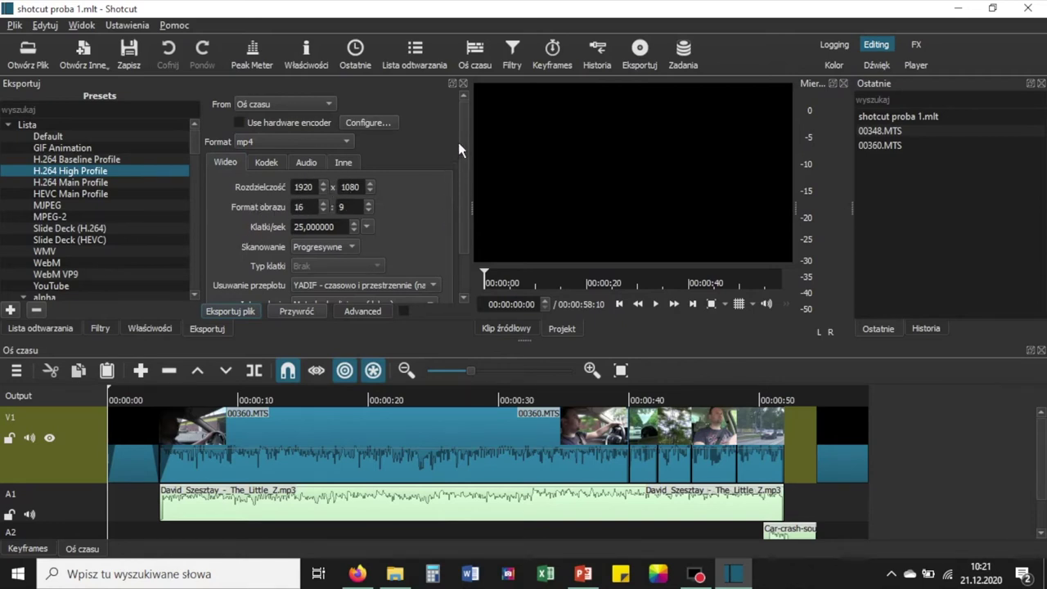
drag(462, 139, 461, 196)
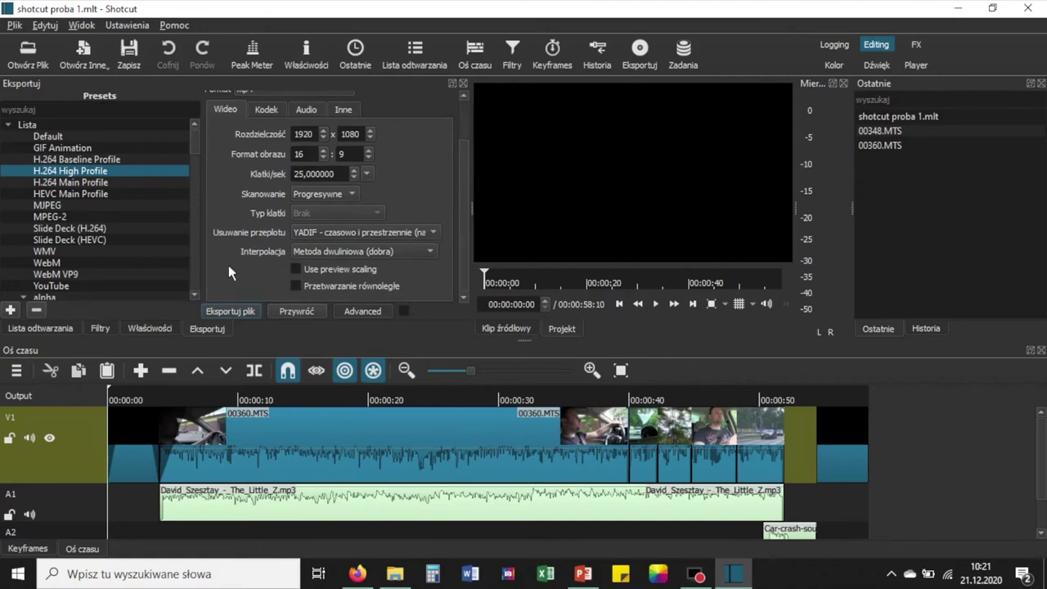
- Start exporting the timeline to a file and choose the desktop folder "warsztaty montażowe" as the destination
click(227, 311)
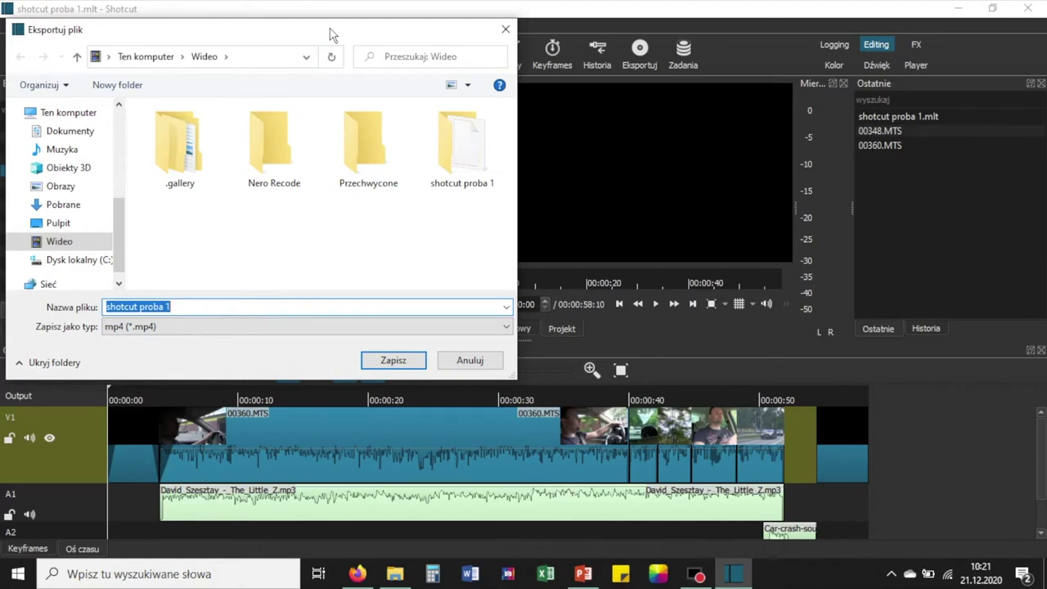
click(250, 306)
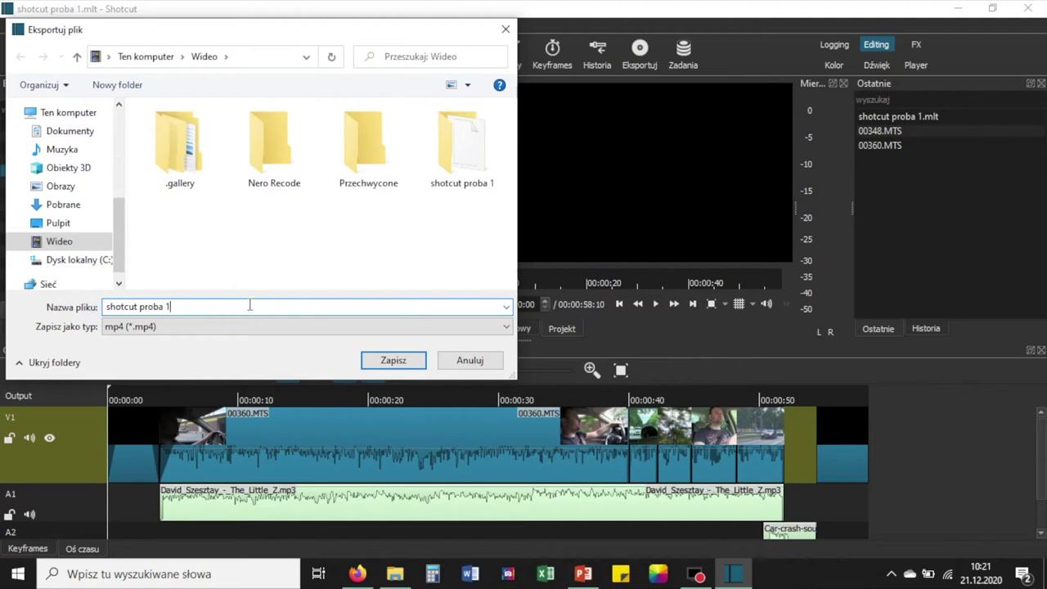
drag(189, 304, 94, 306)
click(172, 306)
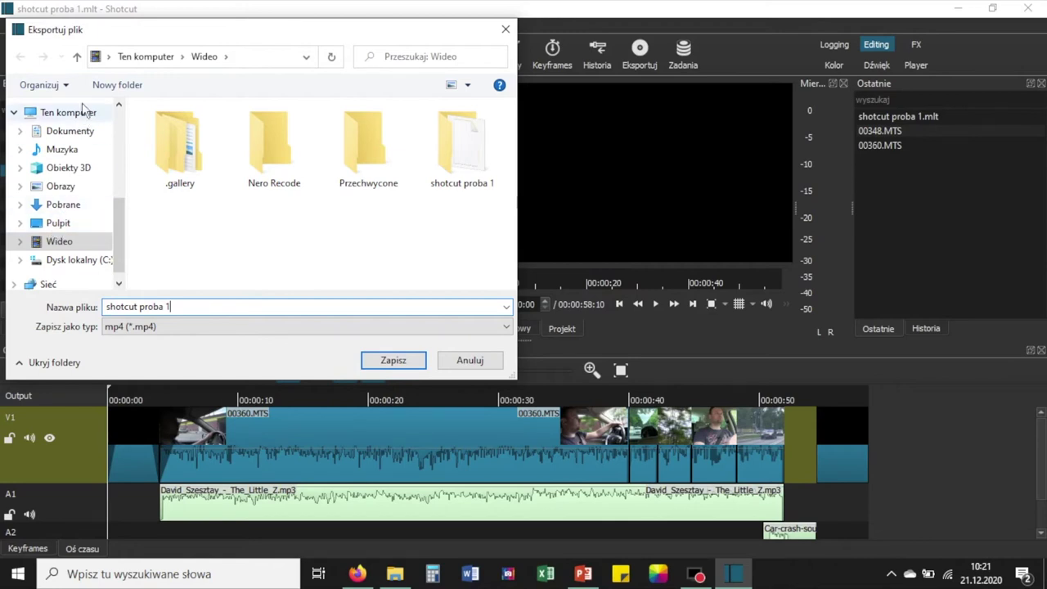
scroll(117, 226, up, 2)
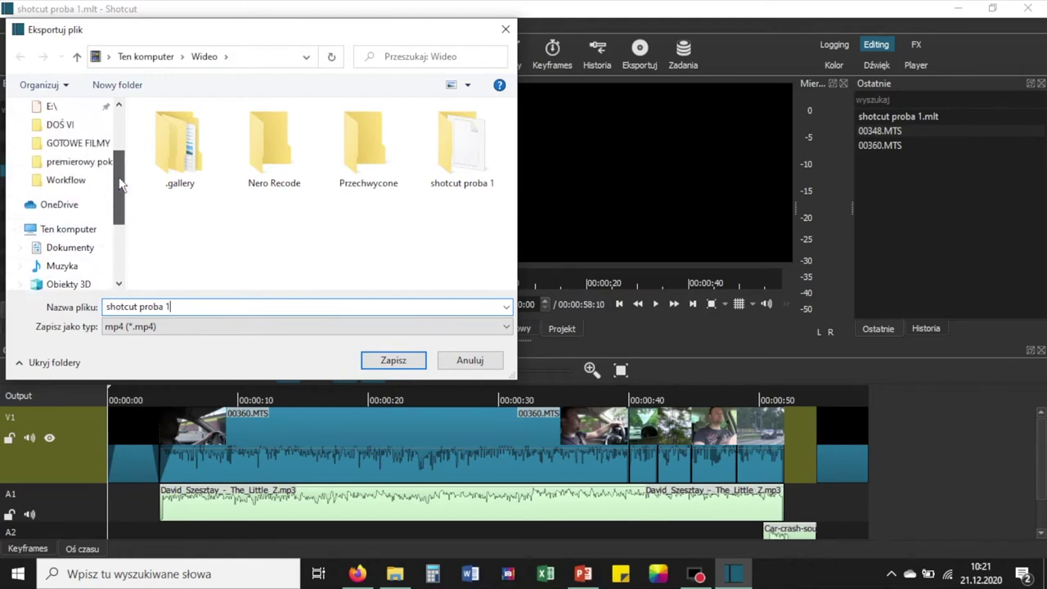
scroll(114, 245, down, 3)
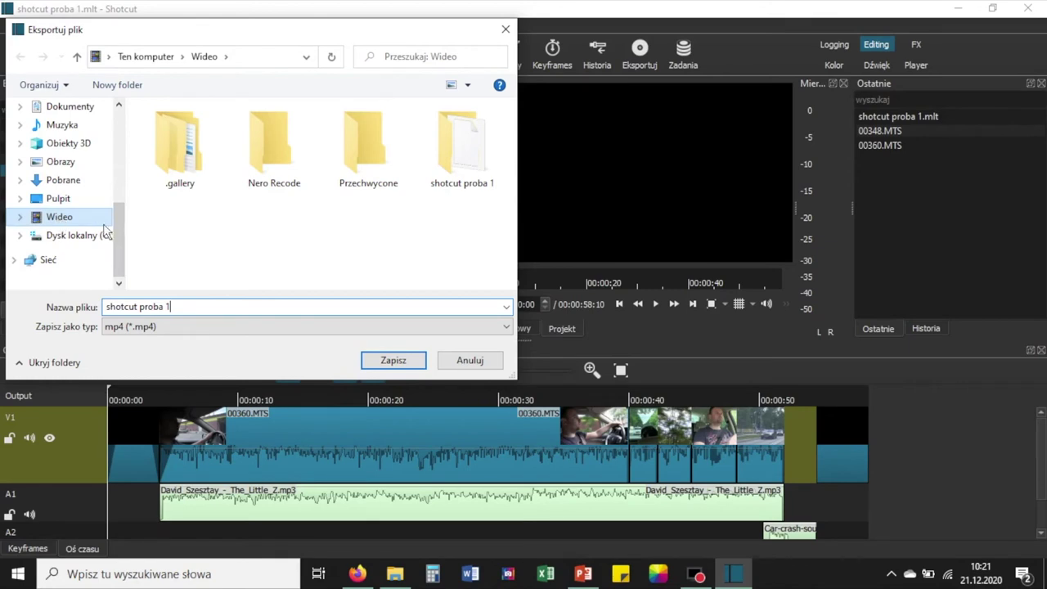
drag(119, 224, 120, 149)
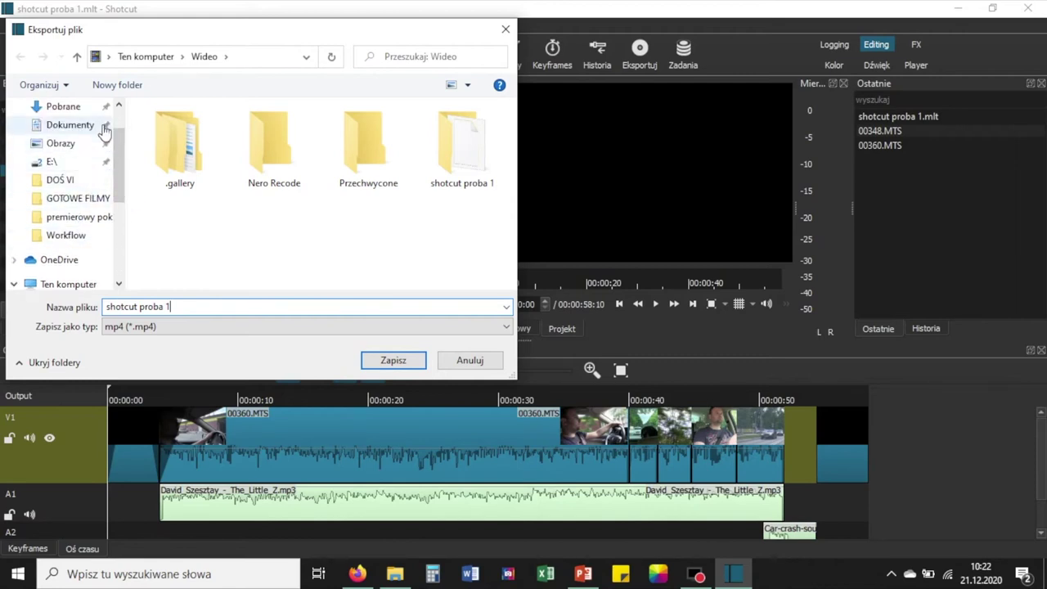
scroll(121, 139, up, 1)
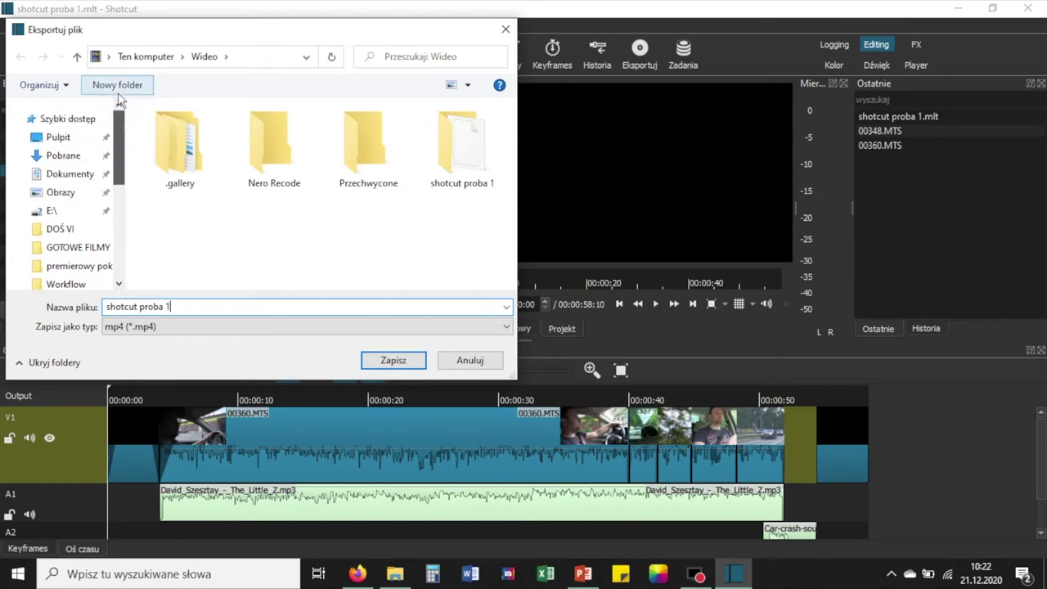
click(56, 139)
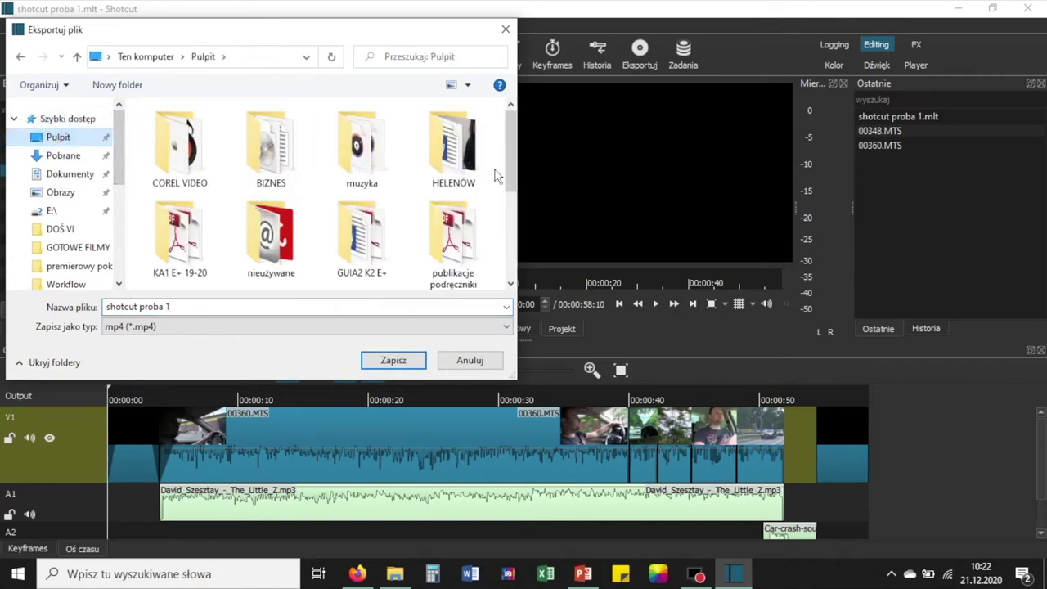
drag(508, 148, 508, 252)
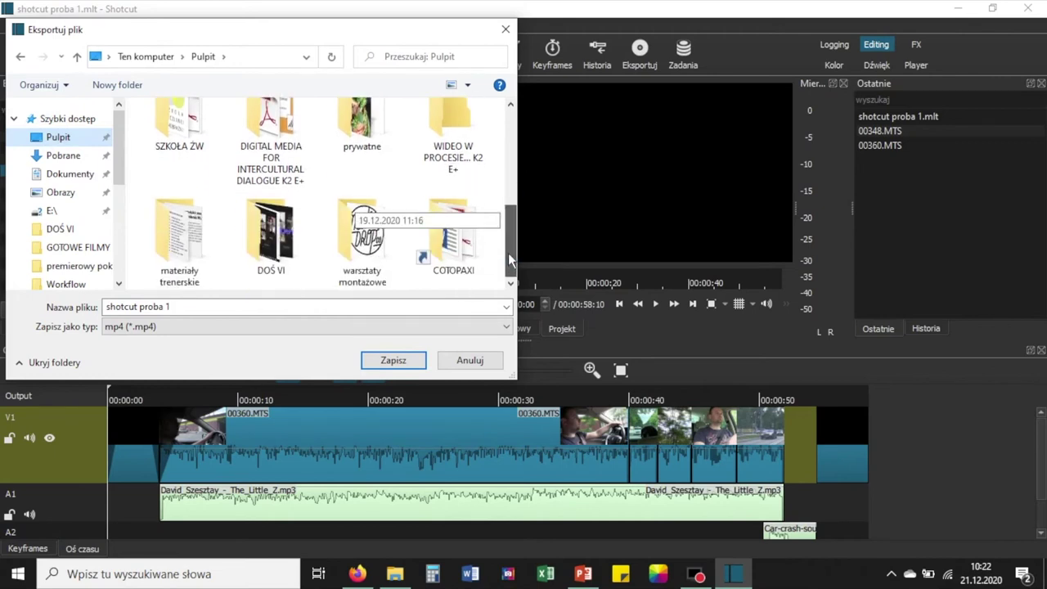
double_click(382, 245)
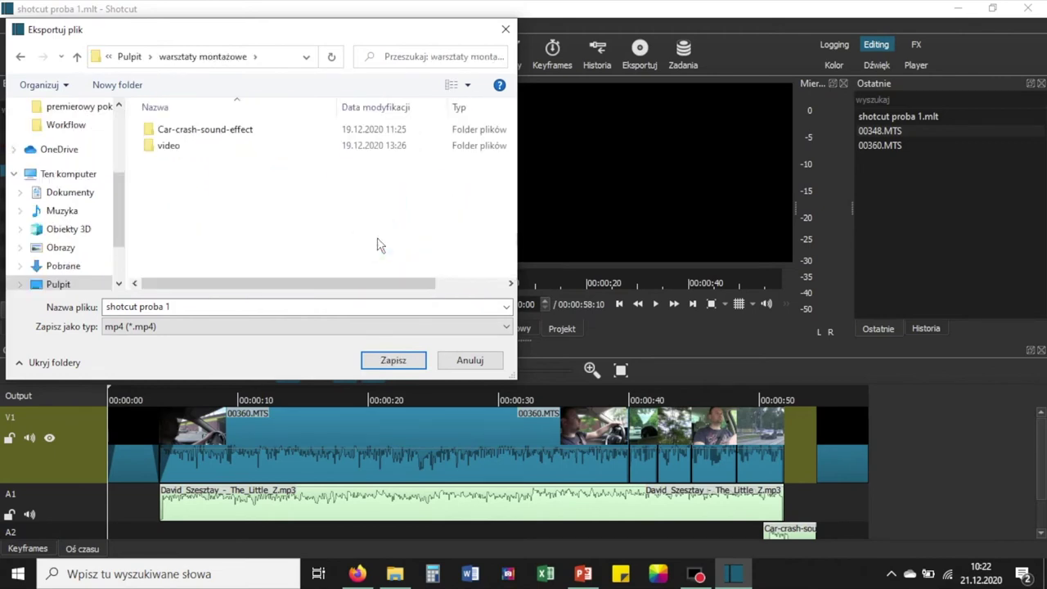
- Name the export file gotowy1 and save it as mp4 to start the export
click(191, 308)
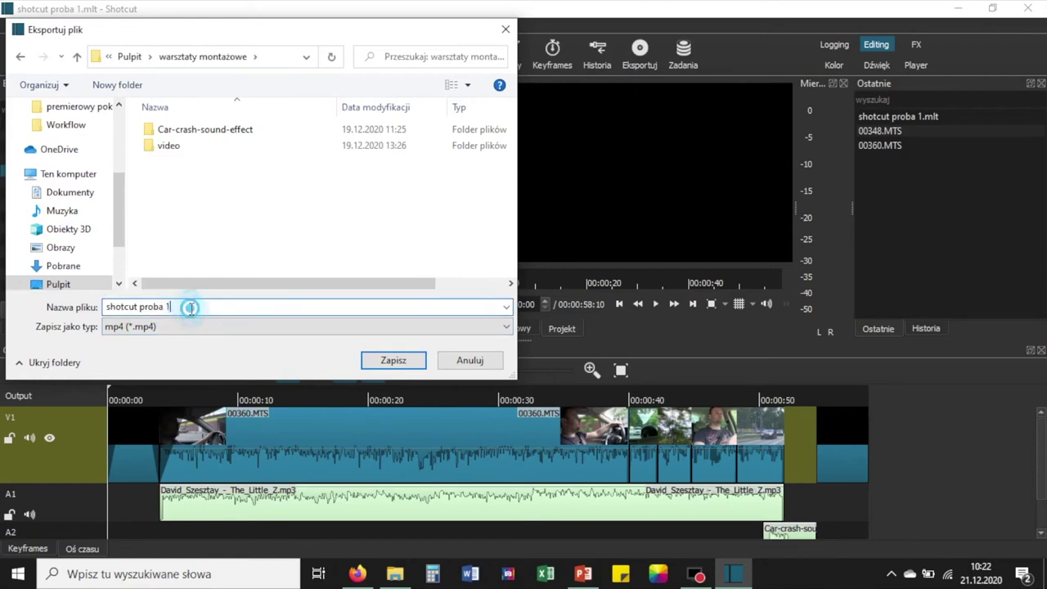
key(BackSpace)
key(BackSpace)
key(BackSpace)
key(BackSpace)
key(BackSpace)
key(BackSpace)
key(BackSpace)
key(BackSpace)
key(BackSpace)
key(BackSpace)
key(BackSpace)
key(BackSpace)
key(BackSpace)
key(BackSpace)
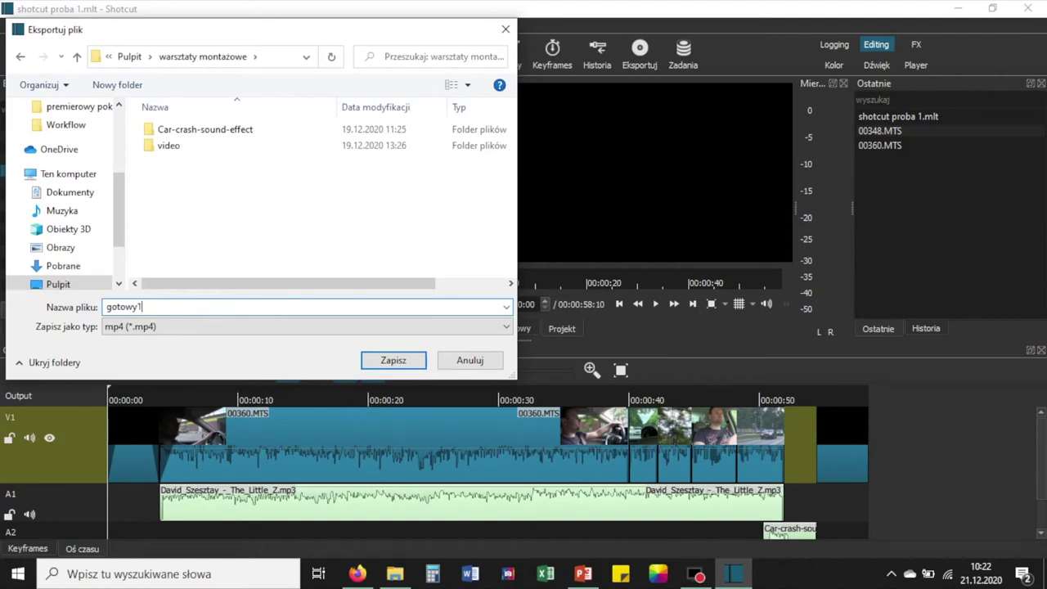
text(gotowy1)
click(405, 360)
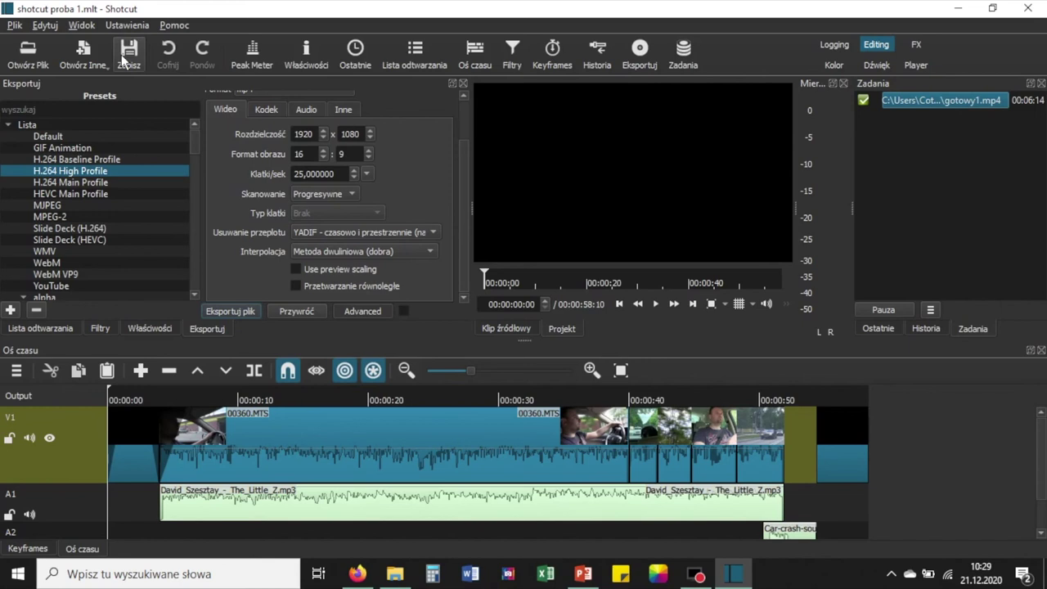
- Save the "shotcut proba 1" project
click(125, 58)
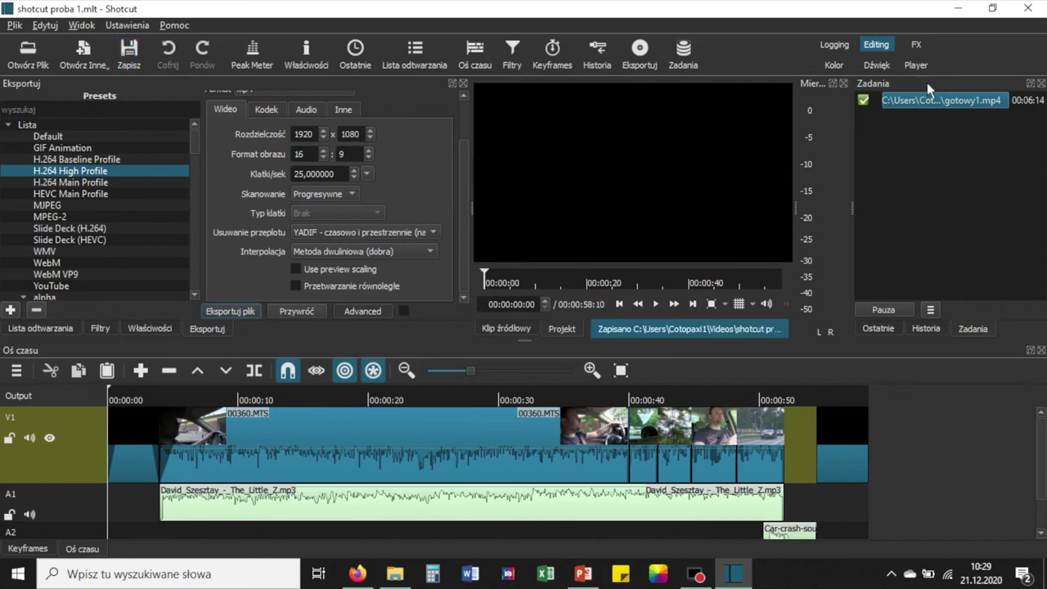
- Minimize the editor, play the exported gotowy1 video from the desktop folder "warsztaty montażowe", and pause it
click(967, 6)
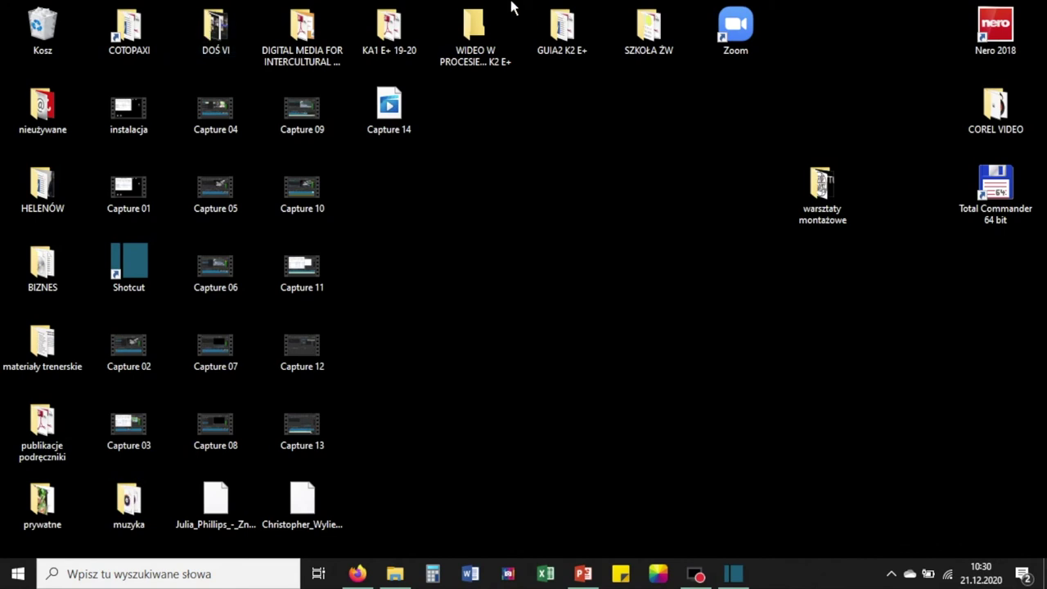
double_click(823, 196)
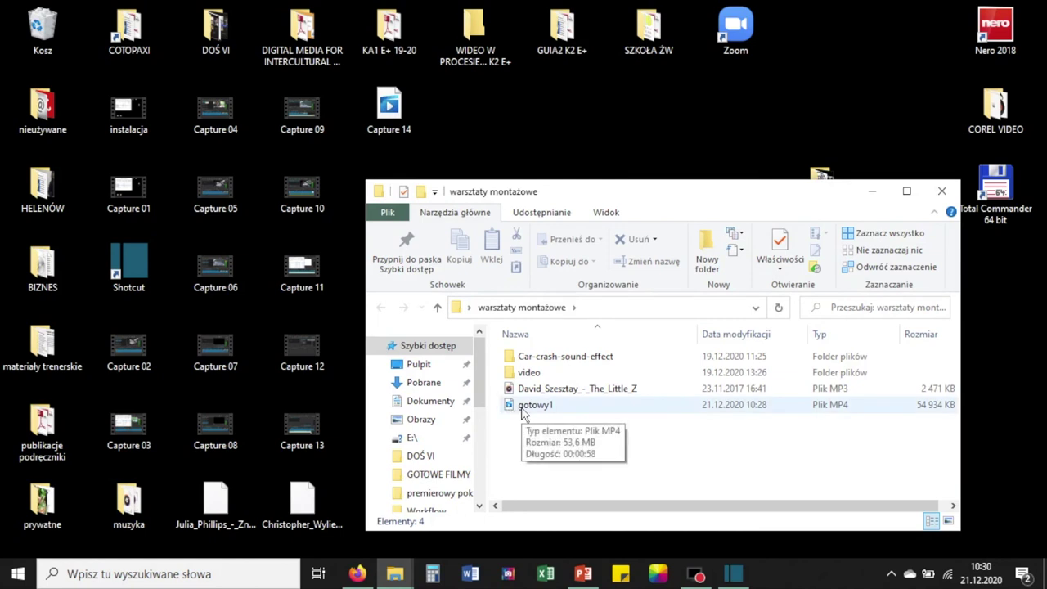
double_click(529, 413)
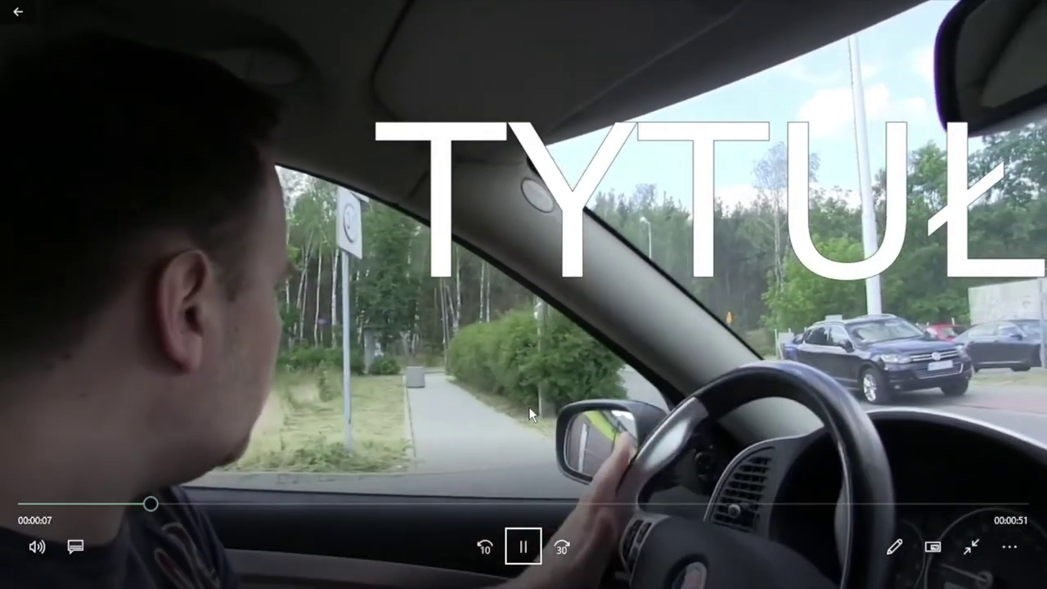
click(529, 407)
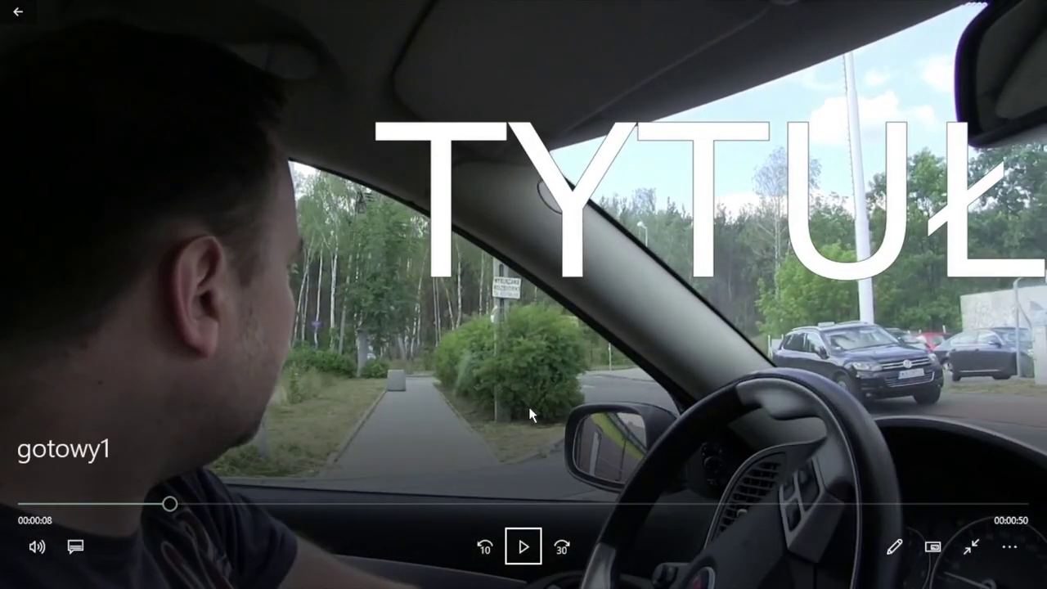